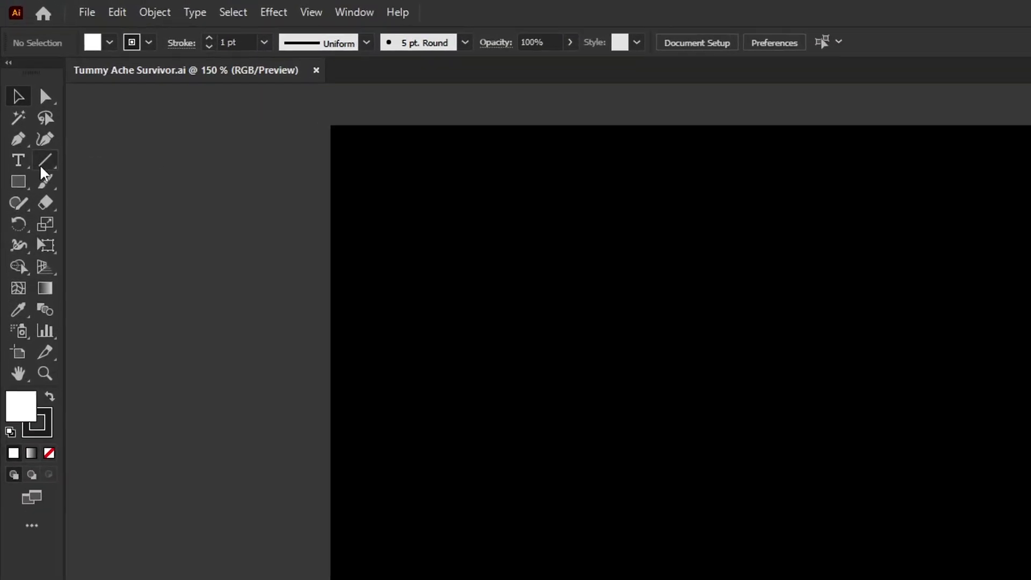
Step: Pick the Type tool to add text on the empty black artboard of Tummy Ache Survivor.ai
click(29, 162)
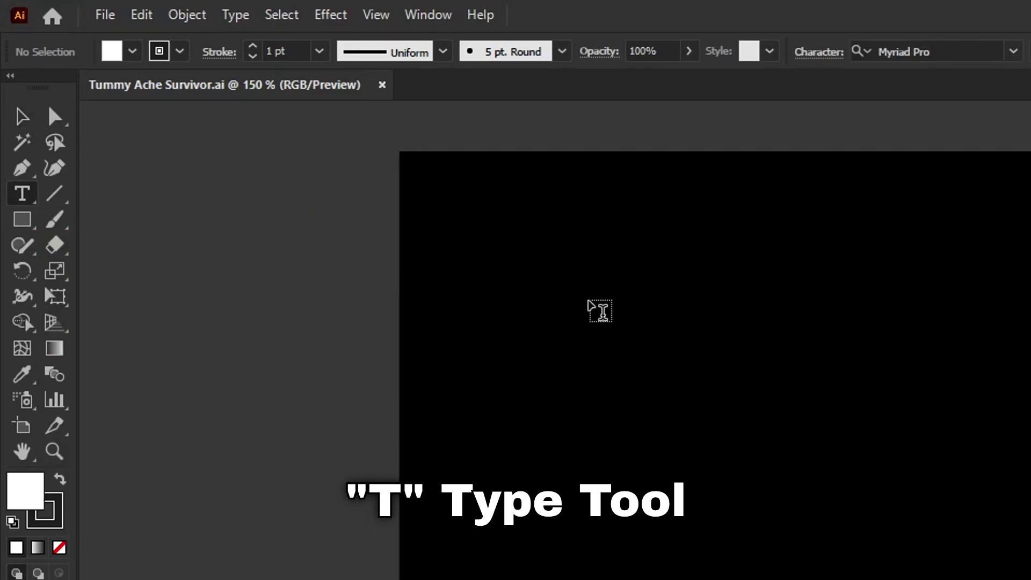
Step: Add white text reading tummy, ache and survivor on three lines, then select it
click(625, 351)
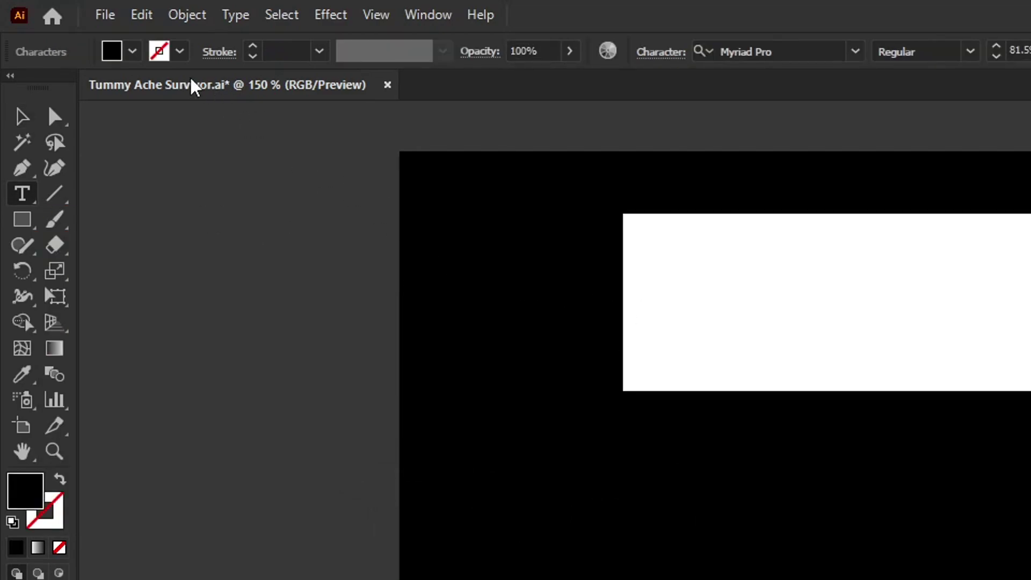
click(113, 63)
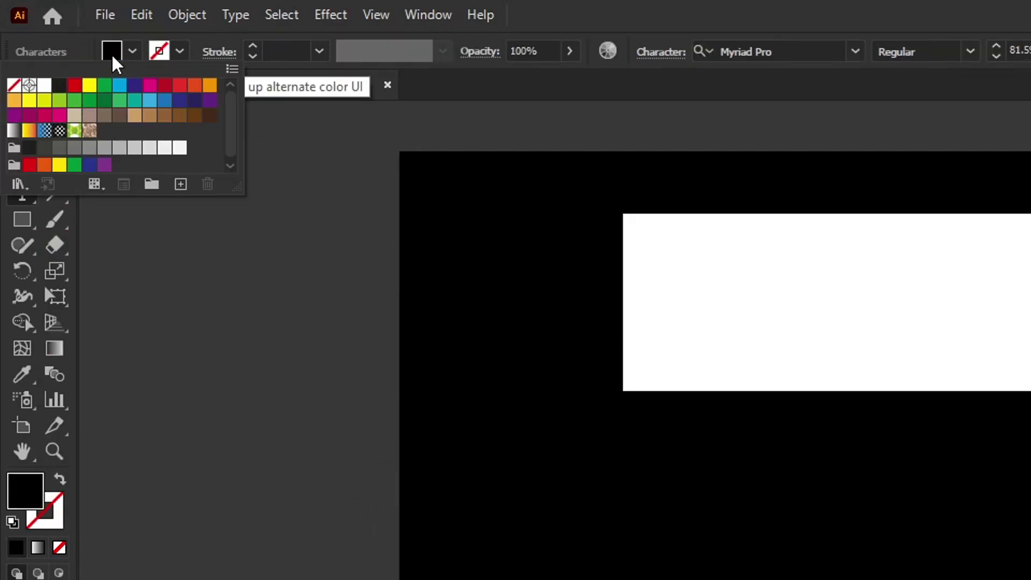
click(39, 88)
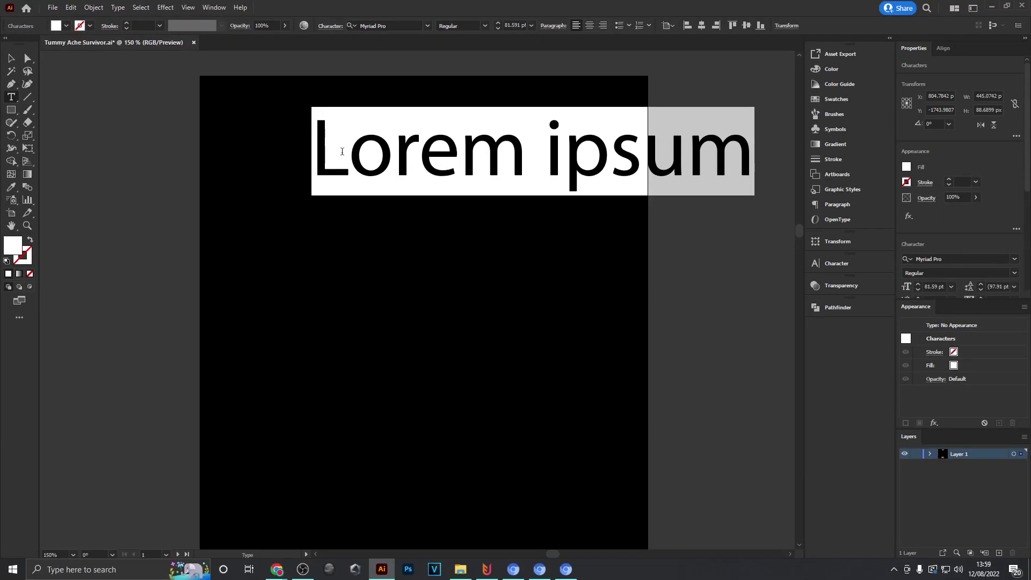
text(tummy)
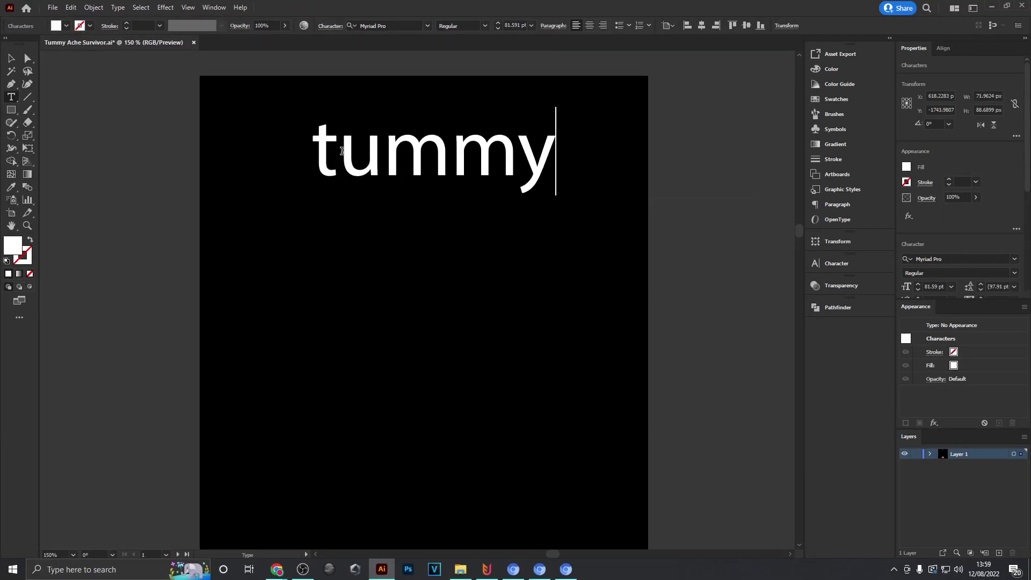
key(Return)
text(ache)
key(Return)
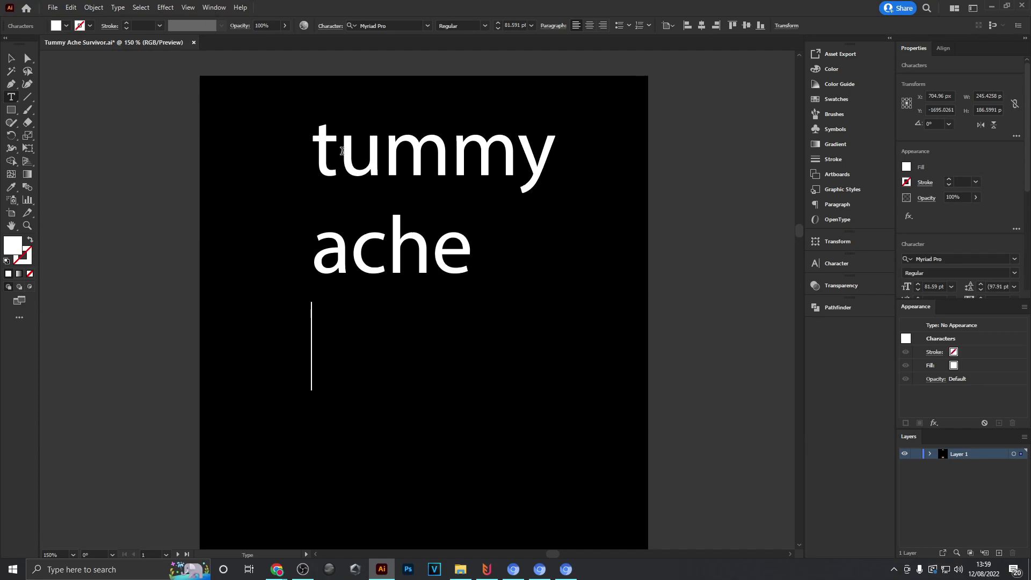
text(survivor)
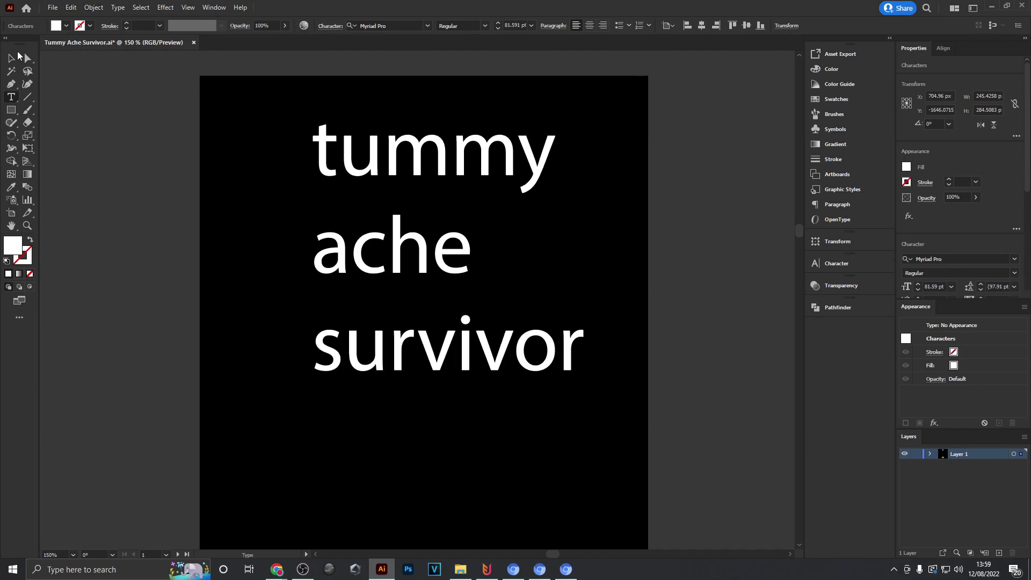
click(11, 58)
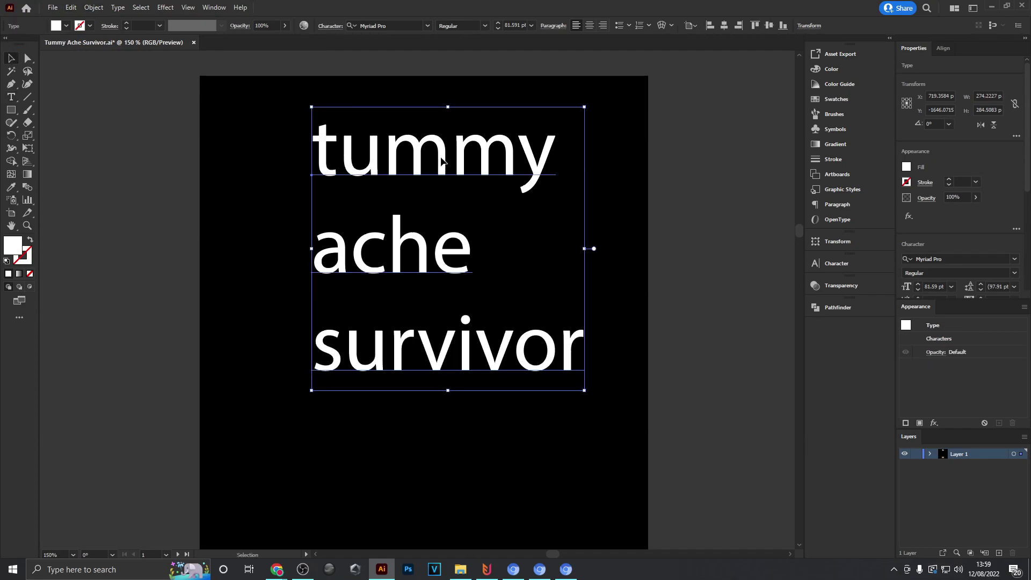
Step: Centre-align the three text lines and move the block to the artboard's middle
drag(441, 160, 414, 185)
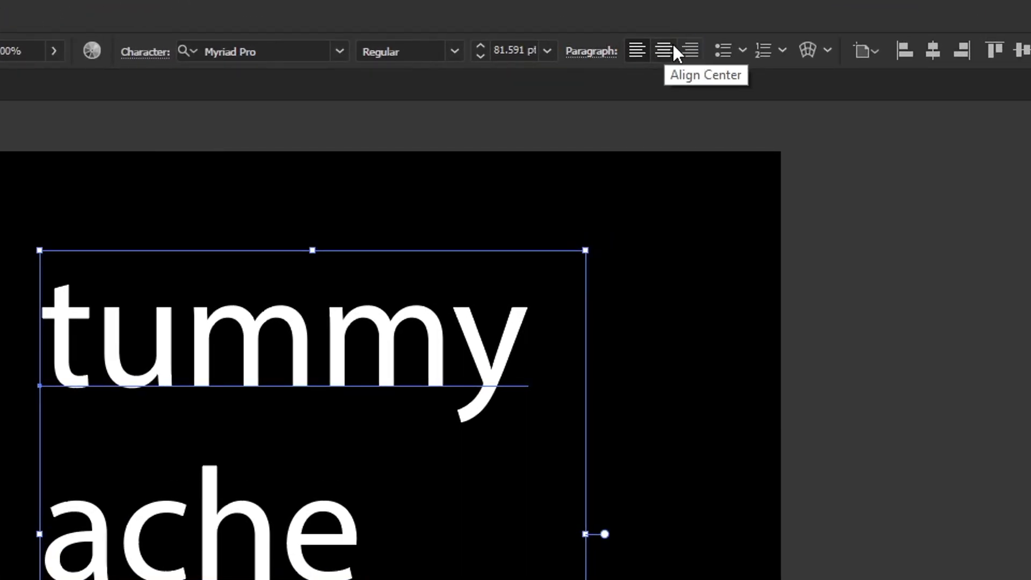
click(672, 45)
drag(86, 303, 407, 332)
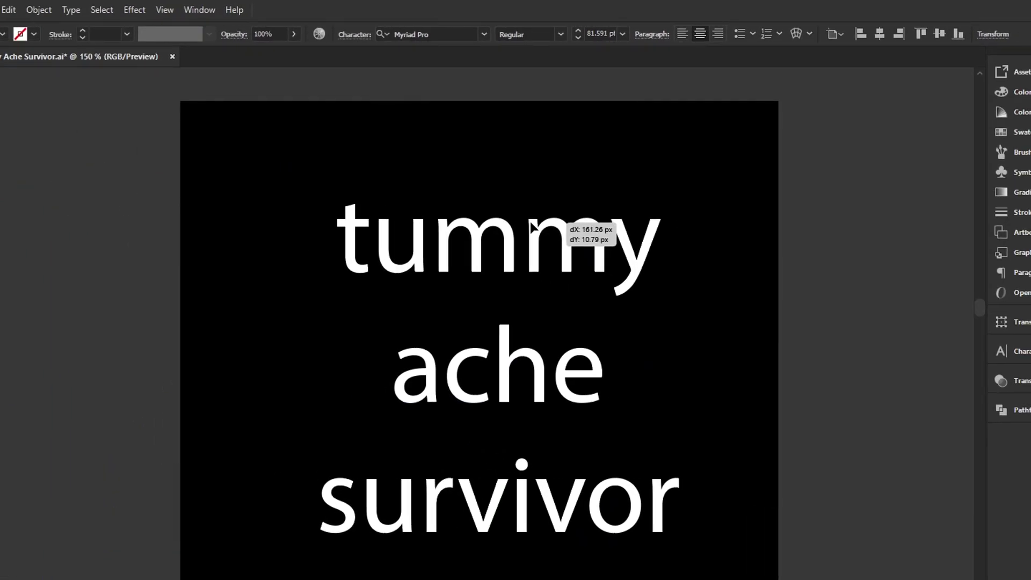
drag(530, 221, 514, 220)
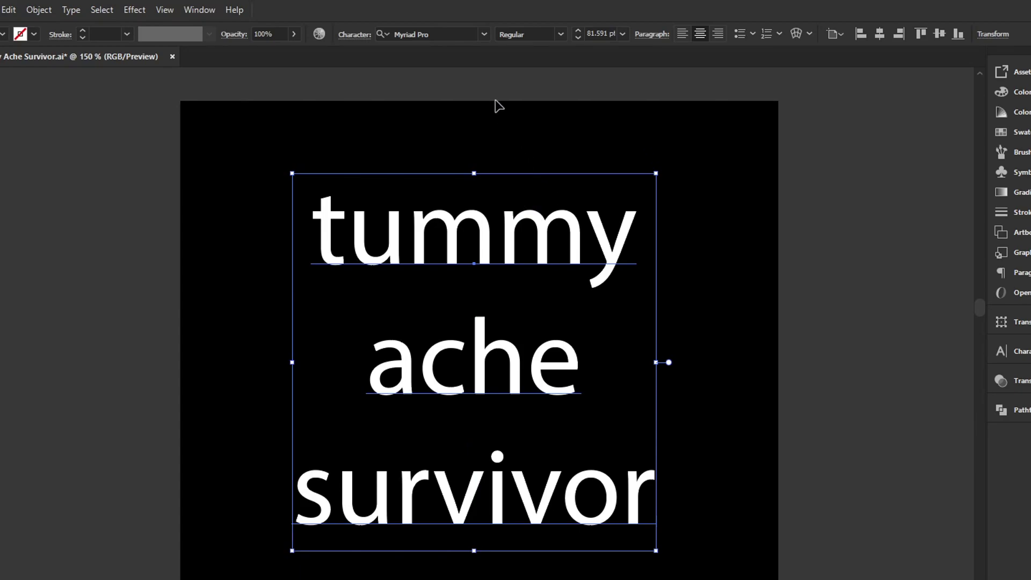
click(485, 30)
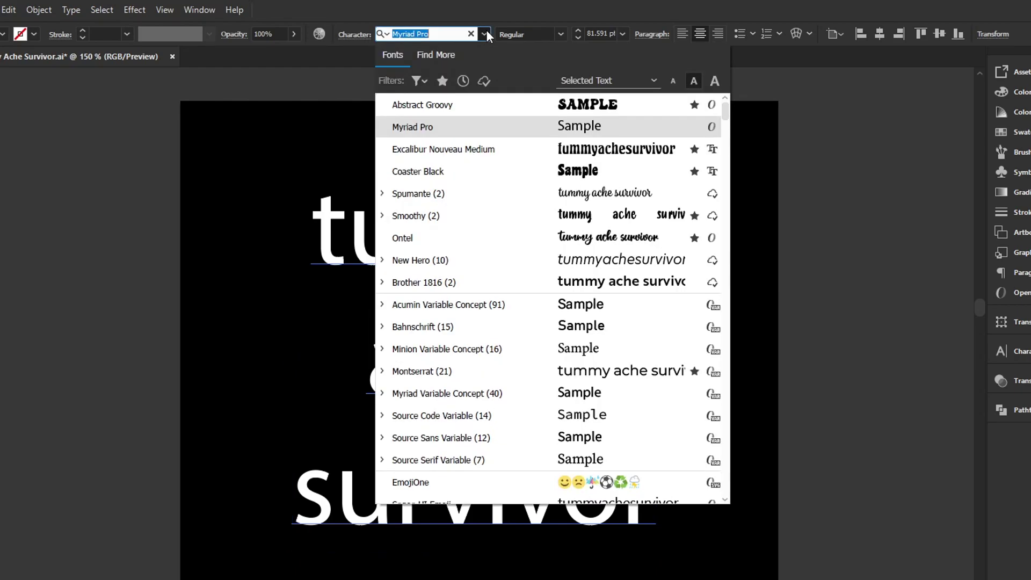
Step: Set the text in Abstract Groovy and fine-tune its position on the artboard
click(482, 107)
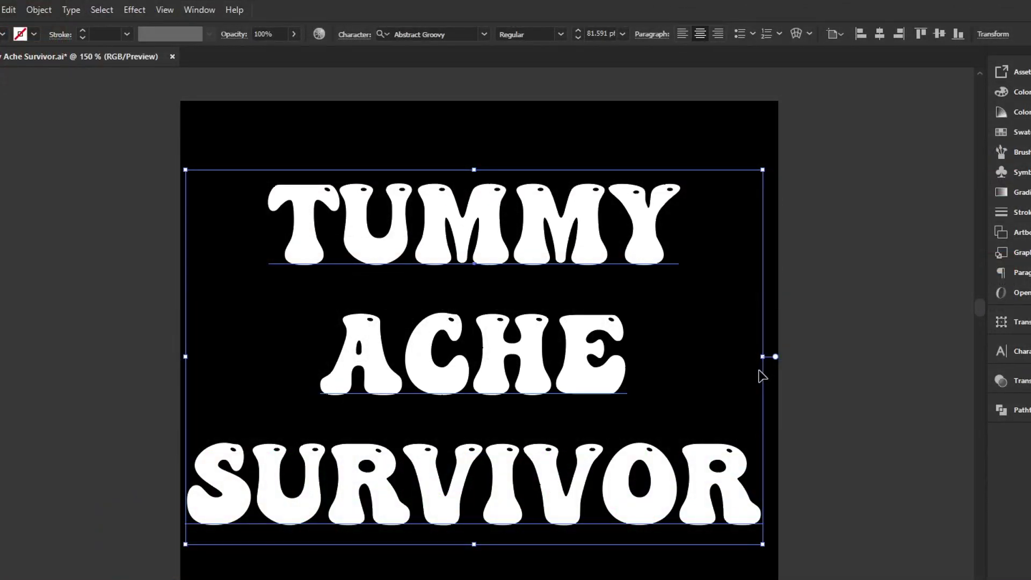
drag(564, 368, 568, 364)
drag(440, 369, 437, 368)
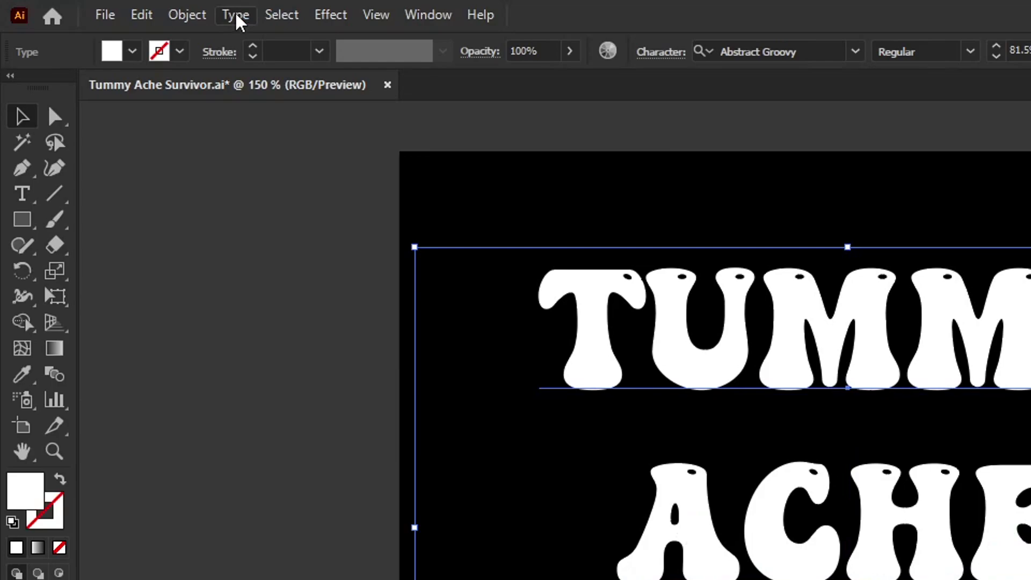
Step: Convert the lettering to outlines with Type > Create Outlines and select the group
click(236, 16)
click(394, 400)
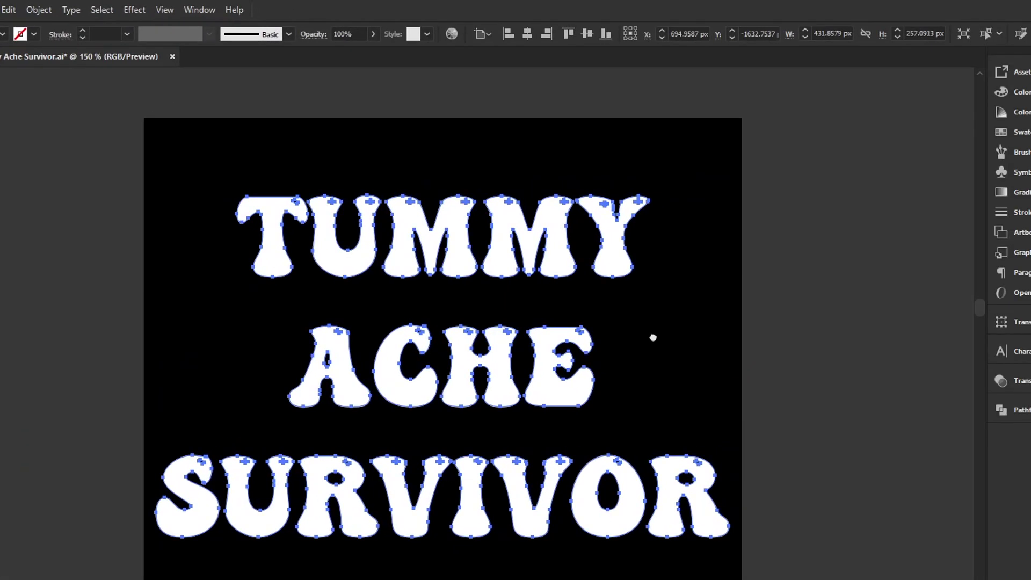
click(343, 384)
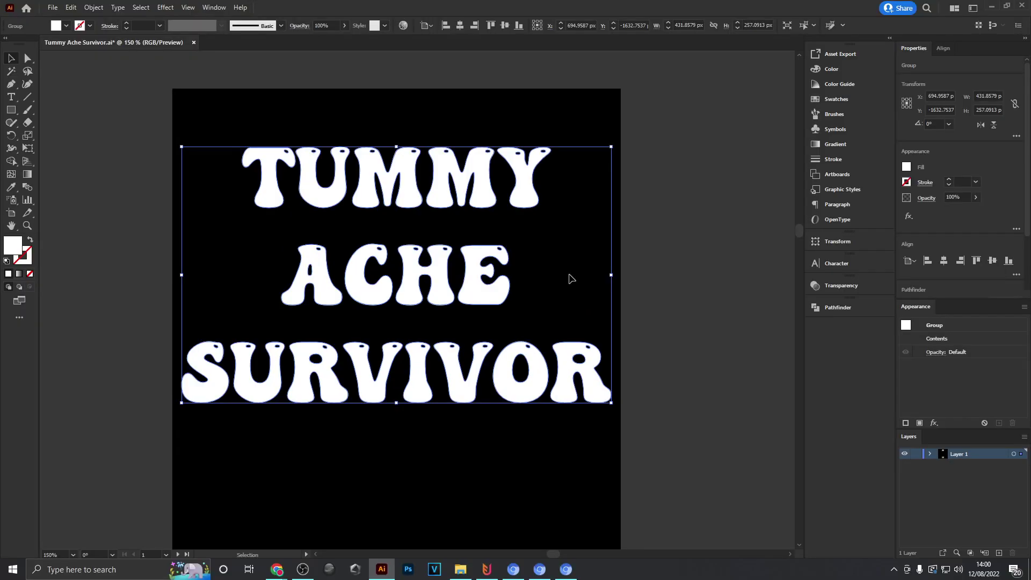
Step: Ungroup the outlines and enlarge ACHE to about 431.86 × 116.22 px, matching SURVIVOR's width
key(ctrl)
key(ctrl)
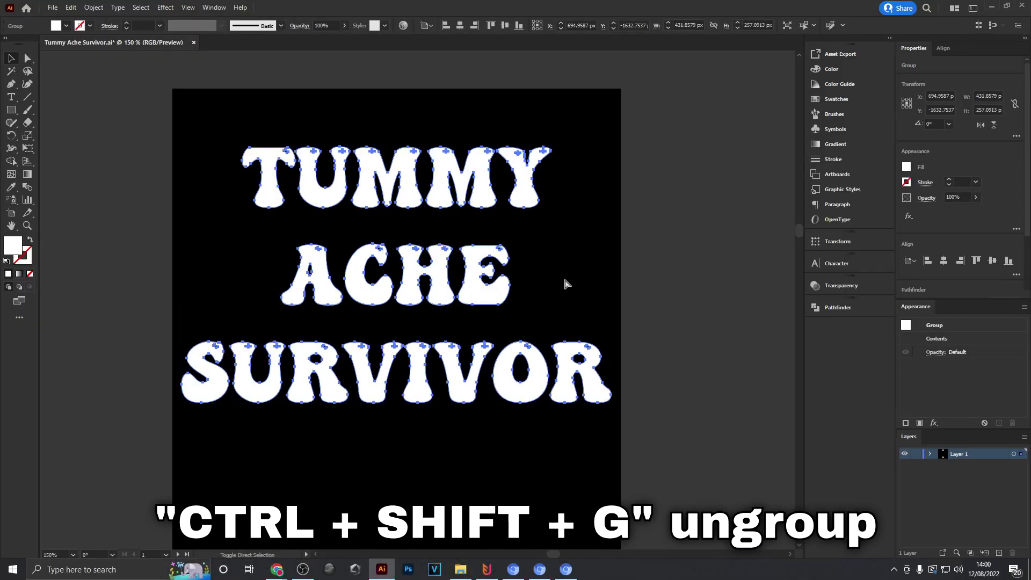
key(ctrl+shift+g)
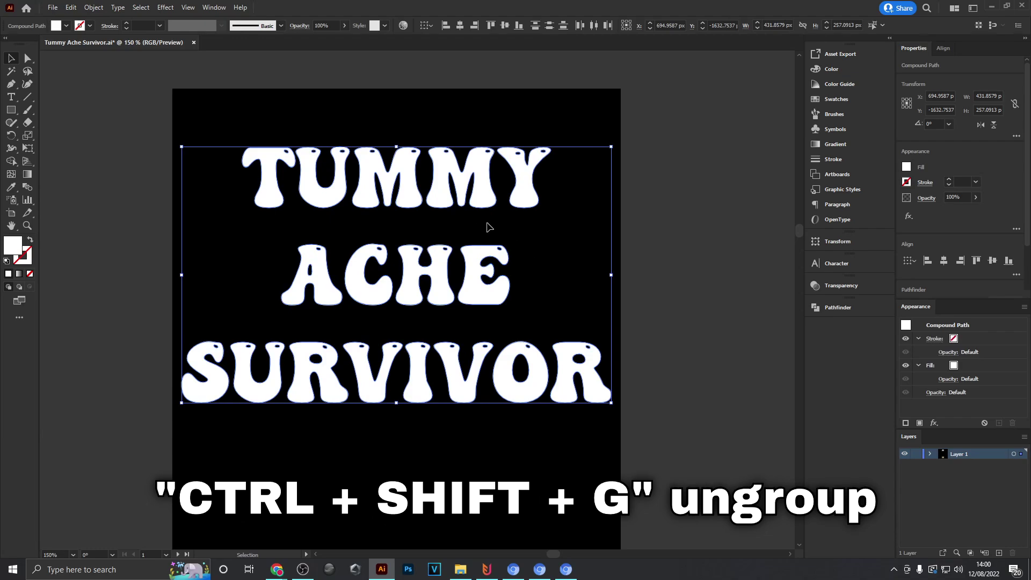
click(548, 218)
drag(224, 232, 546, 320)
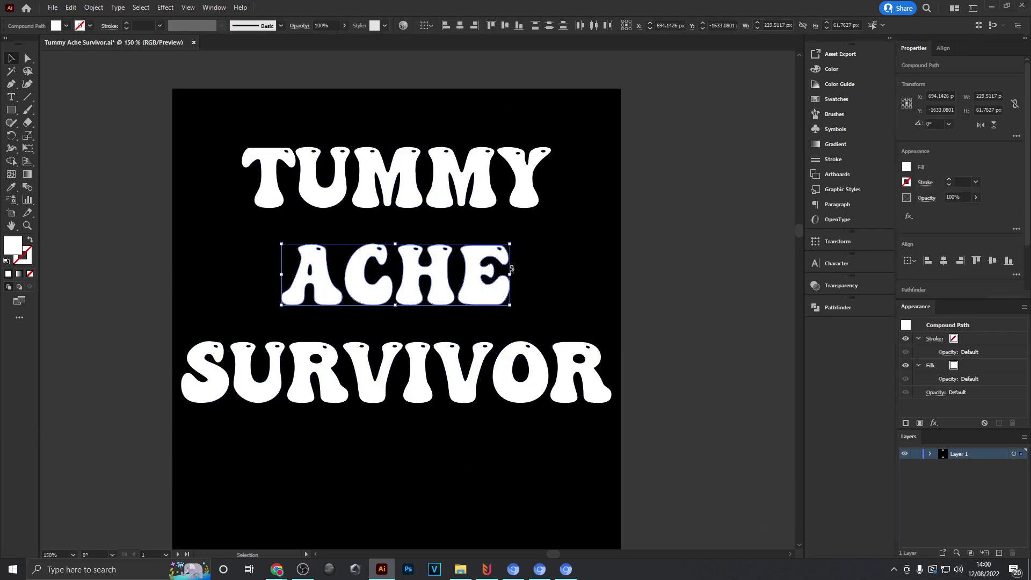
drag(509, 275, 611, 278)
drag(781, 274, 782, 274)
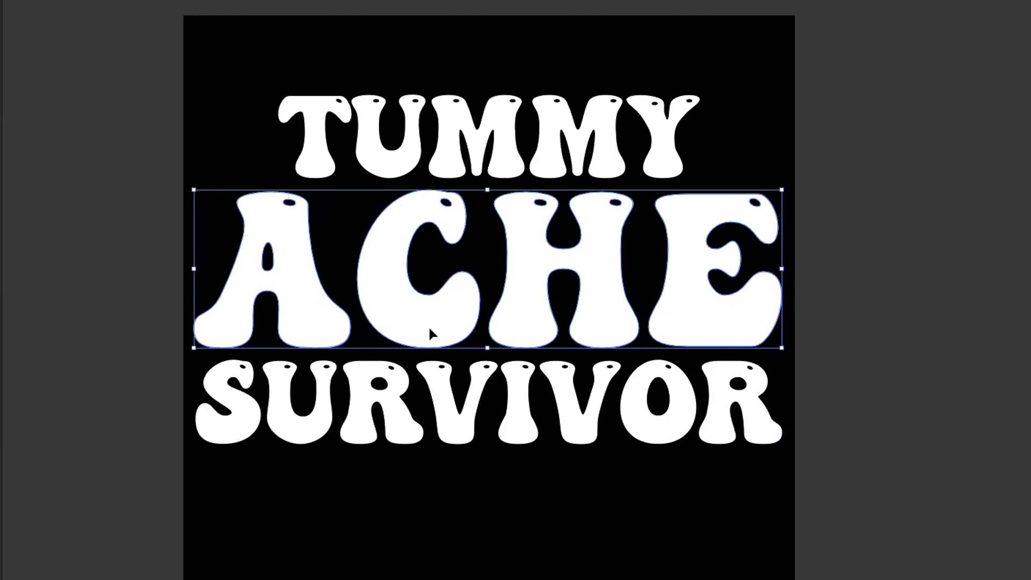
drag(196, 267, 196, 268)
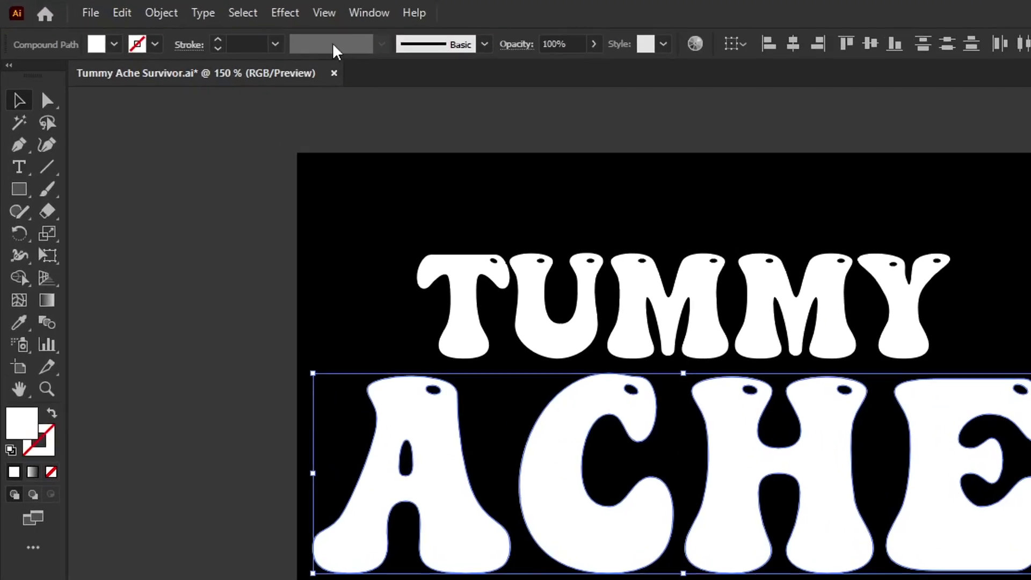
Step: Turn off Smart Guides and scale TUMMY up to about 429 px wide
click(188, 8)
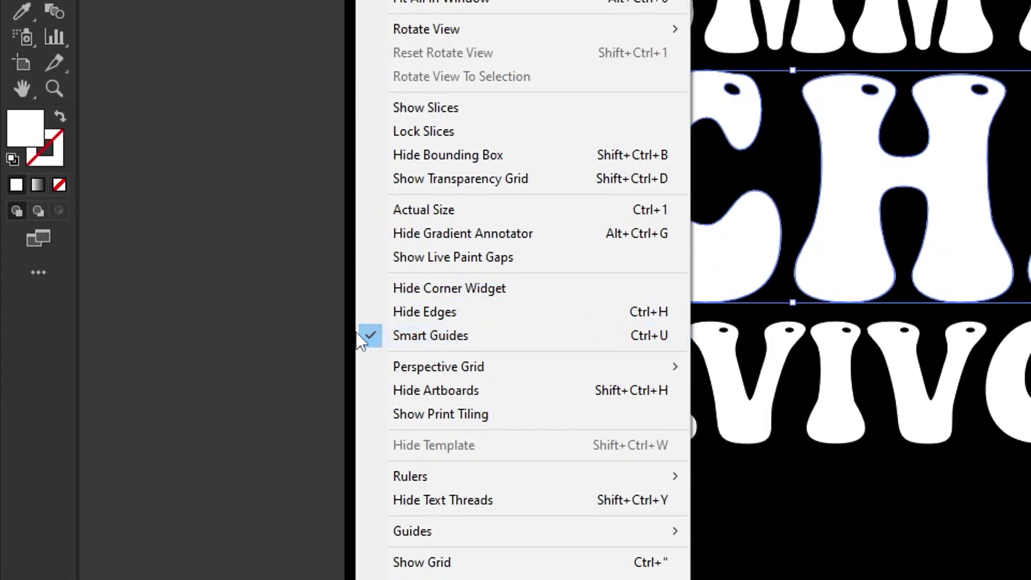
click(446, 334)
drag(235, 101, 781, 208)
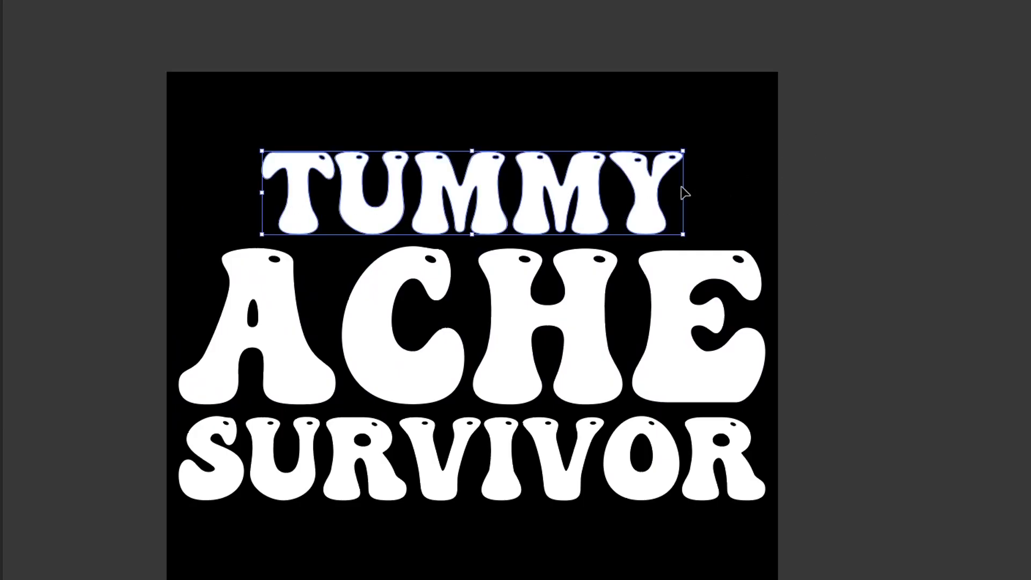
drag(684, 150, 764, 135)
drag(261, 134, 181, 119)
Step: Nudge SURVIVOR down and TUMMY into place so the three words stack evenly
scroll(664, 295, right, 3)
scroll(664, 294, down, 2)
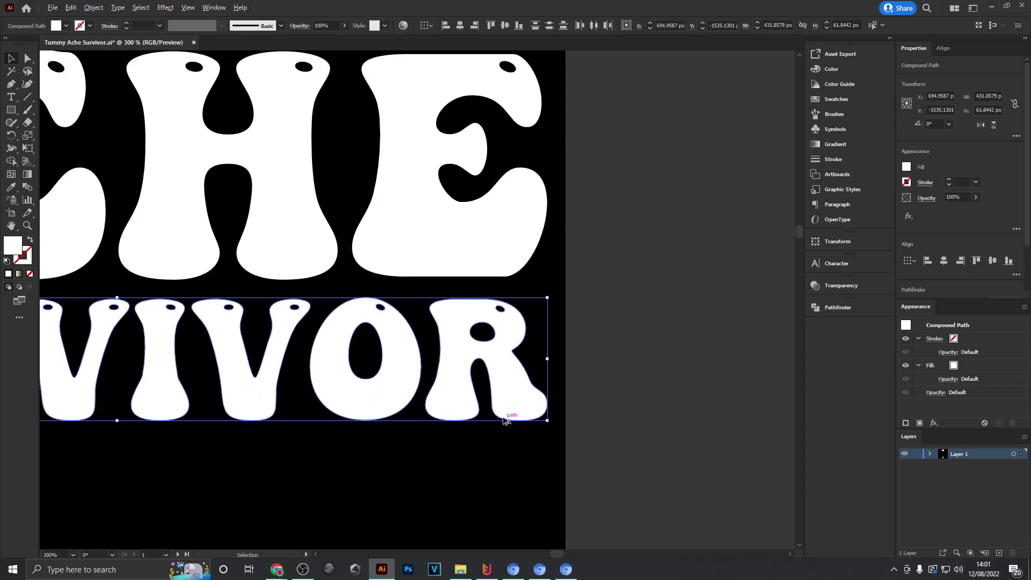
drag(497, 387, 497, 401)
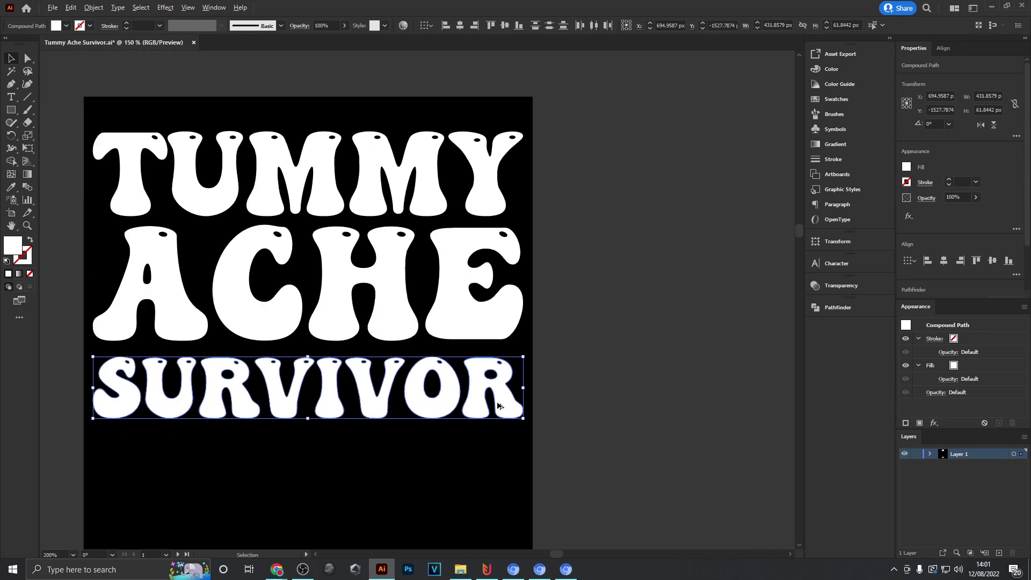
click(591, 338)
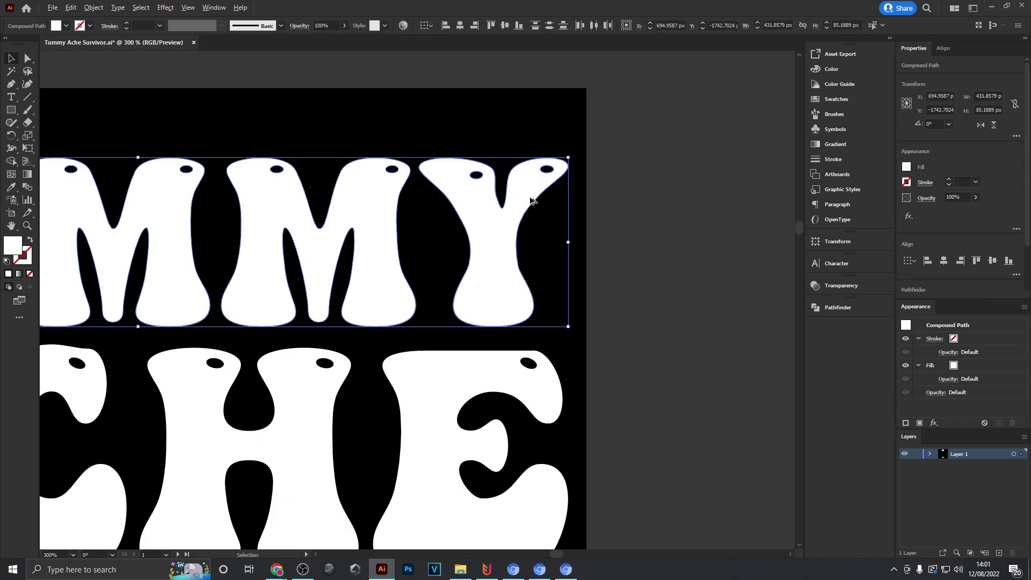
mouse_move(530, 200)
mouse_down()
mouse_move(520, 195)
mouse_move(524, 214)
mouse_up()
scroll(594, 276, down, 2)
click(594, 276)
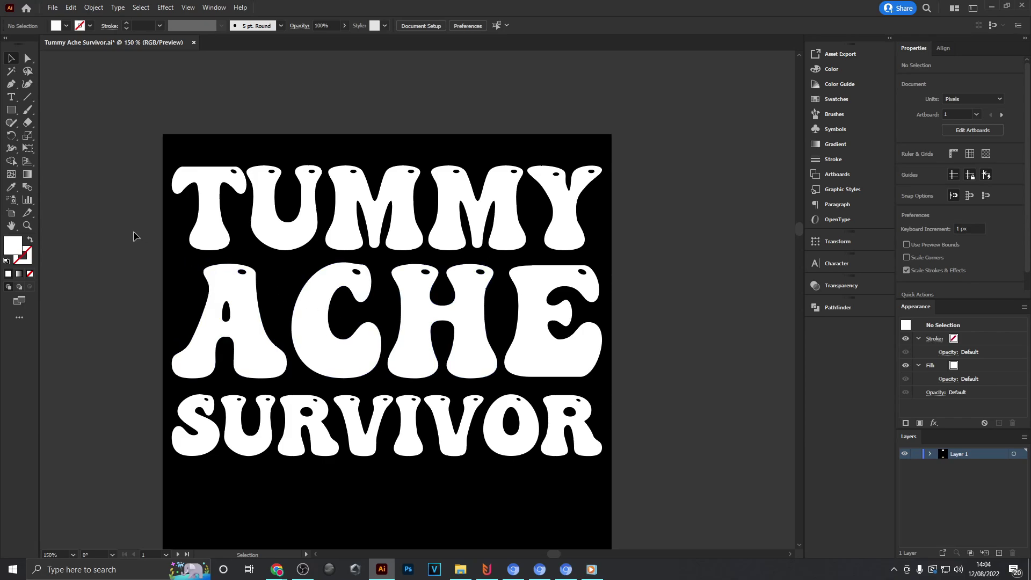
scroll(161, 226, left, 3)
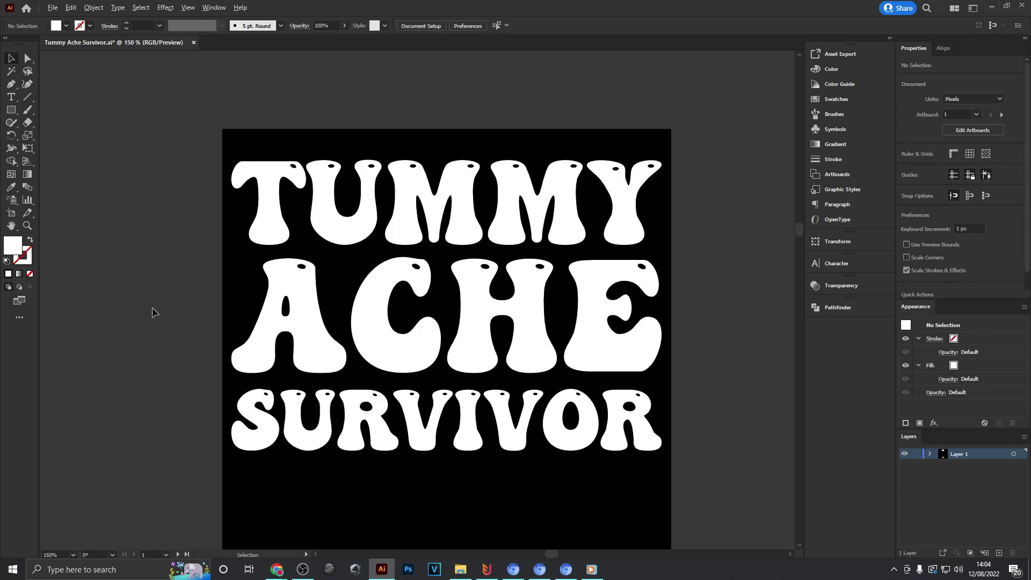
drag(171, 274, 193, 281)
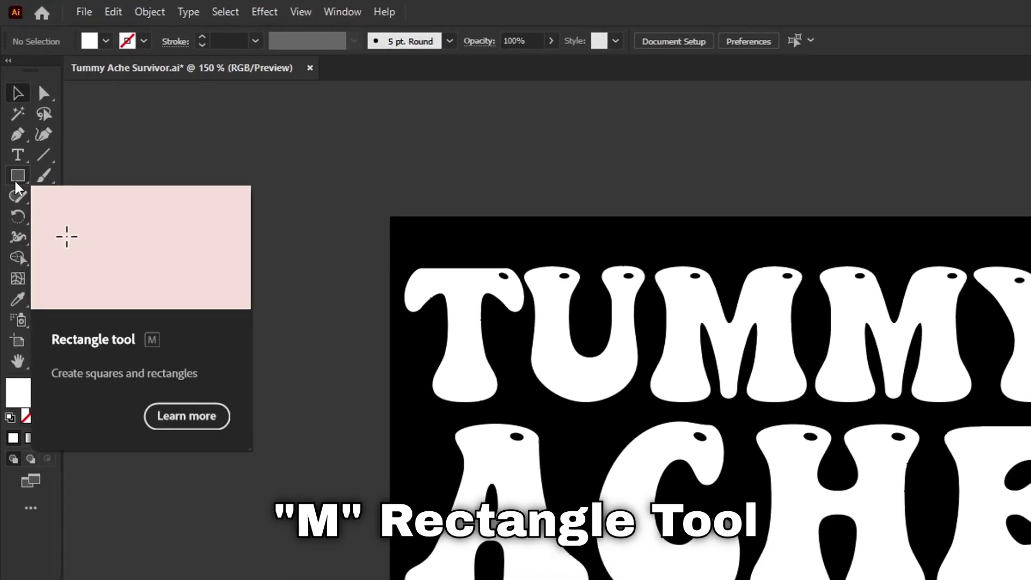
click(18, 177)
Step: Draw a purple square beside the artboard and duplicate it below as an orange square
click(120, 180)
drag(191, 357, 258, 424)
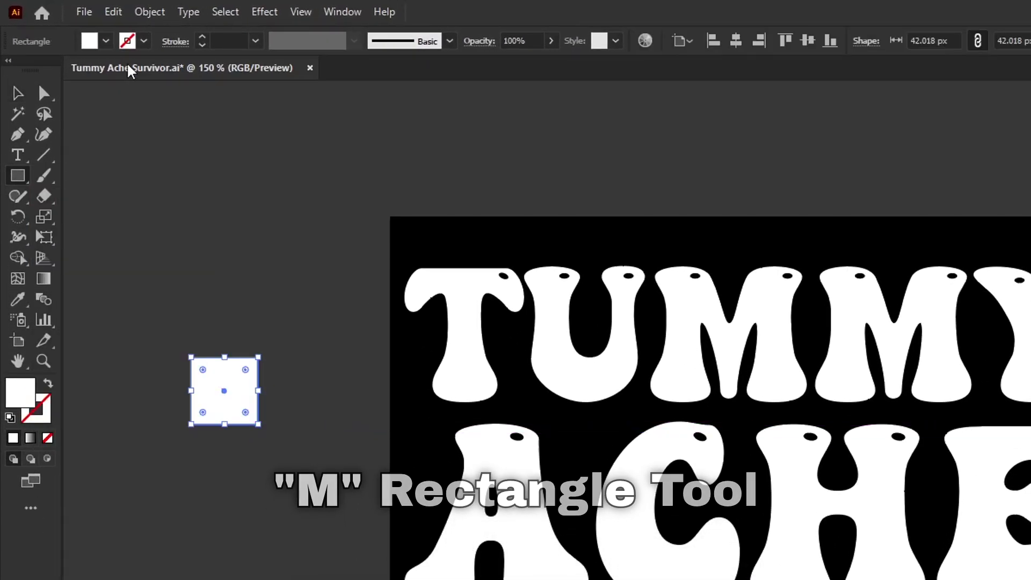
click(95, 41)
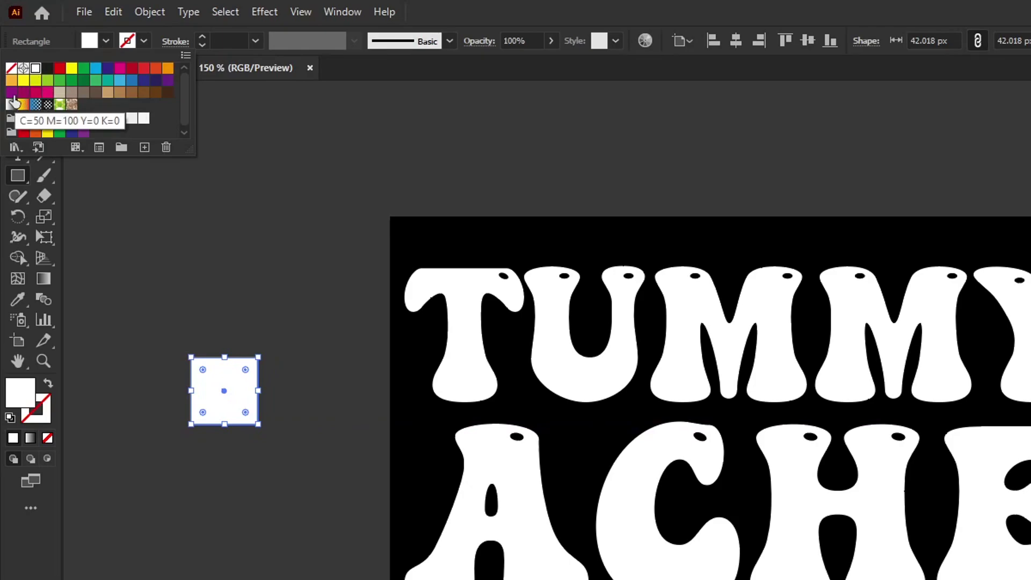
click(12, 91)
click(212, 400)
drag(212, 400, 230, 570)
click(90, 41)
click(11, 80)
Step: Add a teal square and a magenta square below, completing the column of four
click(225, 486)
click(89, 43)
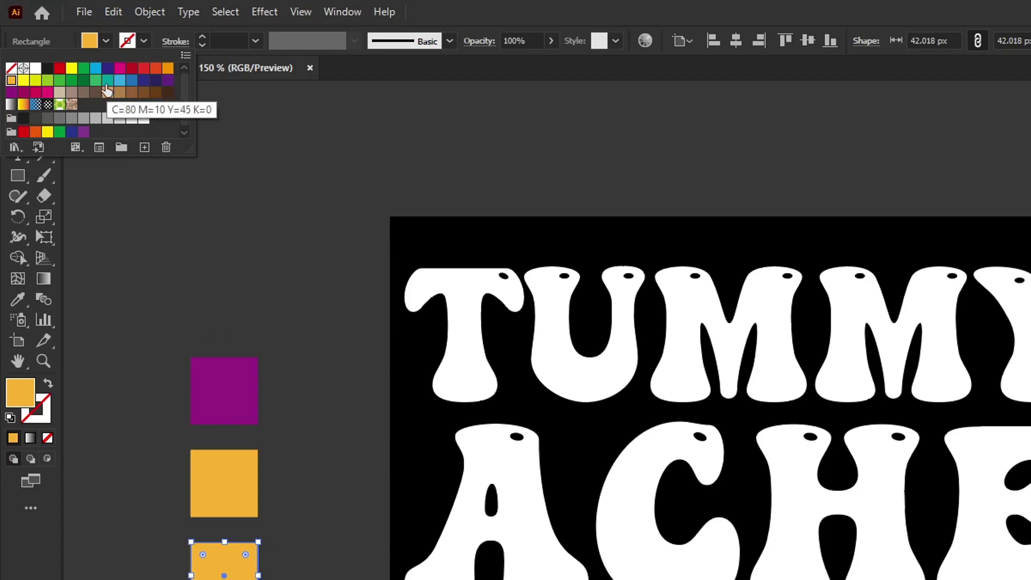
click(107, 91)
key(Escape)
drag(237, 567, 238, 579)
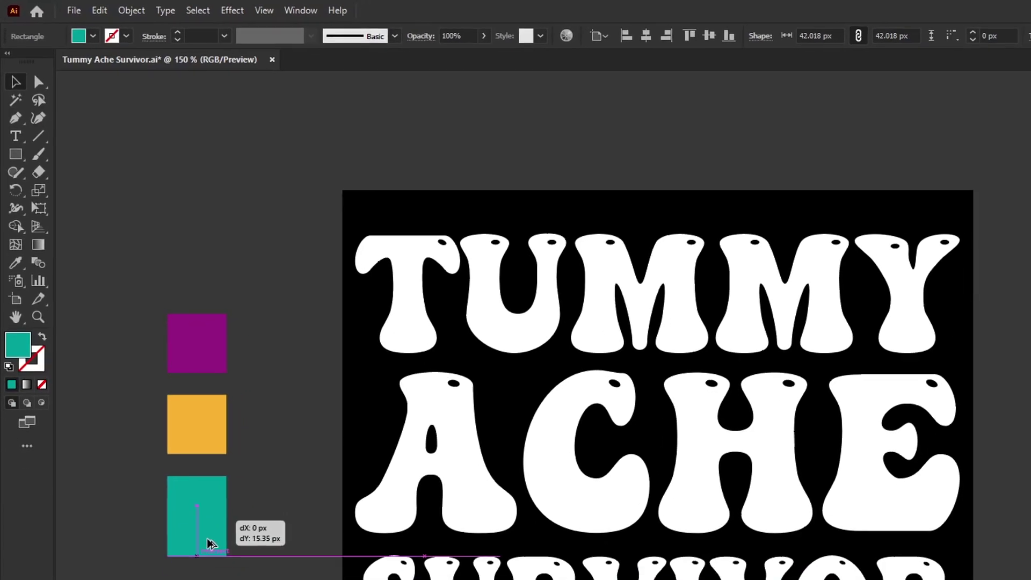
drag(211, 544, 210, 579)
click(78, 36)
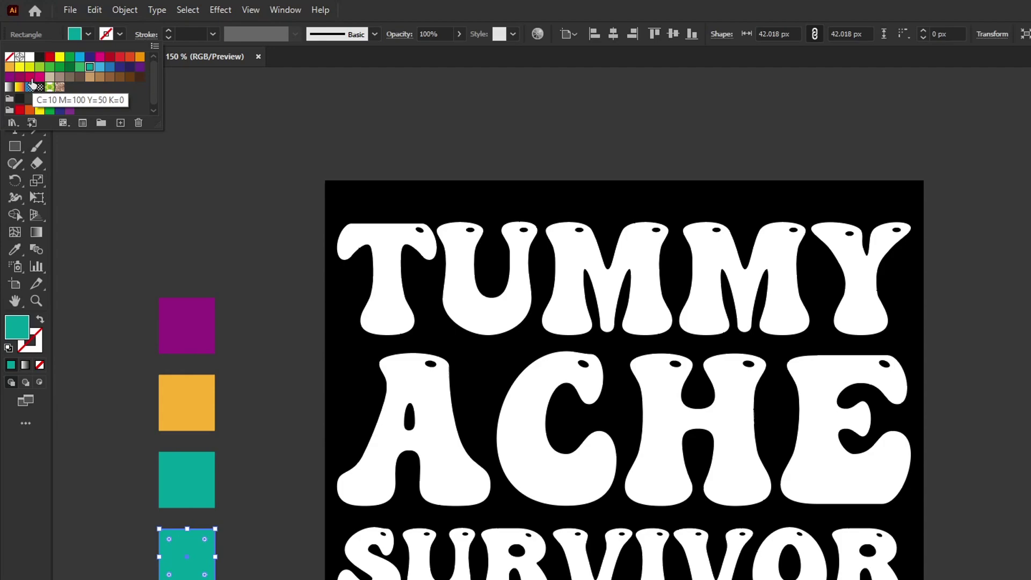
click(30, 77)
Step: Select all four colour squares and position the column beside the lettering
key(Escape)
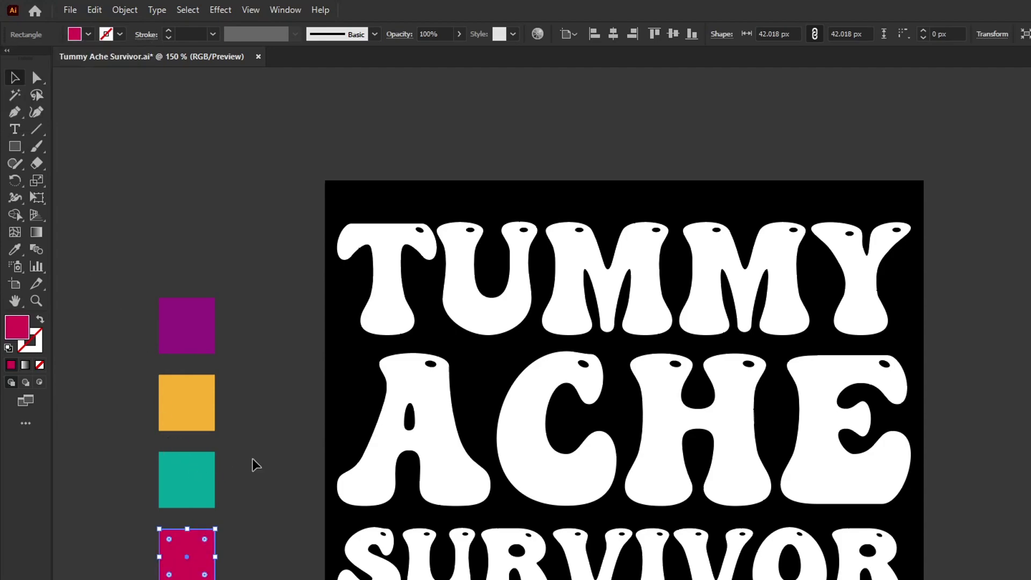
click(253, 459)
drag(184, 193, 375, 579)
drag(282, 451, 281, 451)
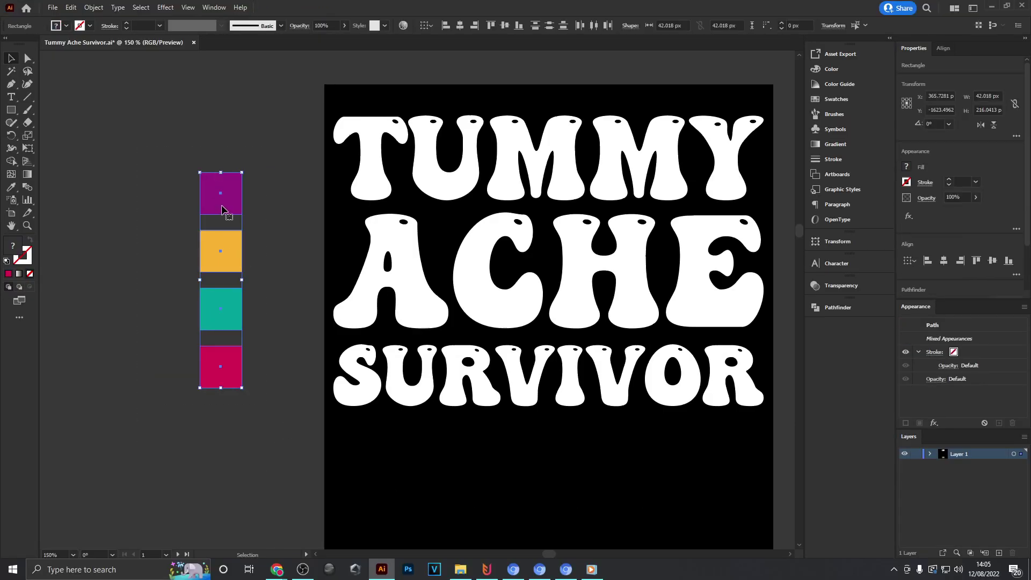
drag(227, 215, 221, 181)
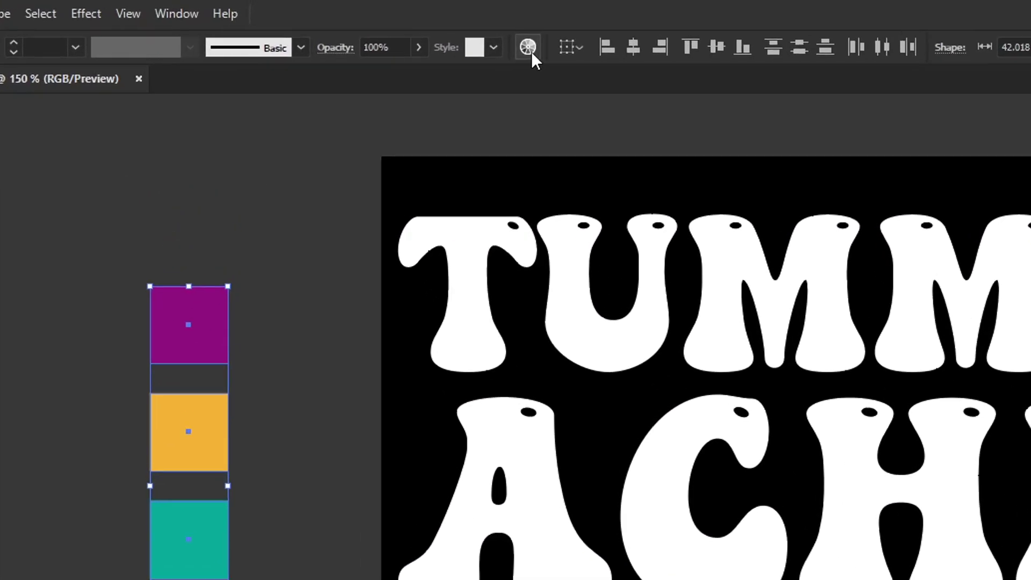
click(403, 25)
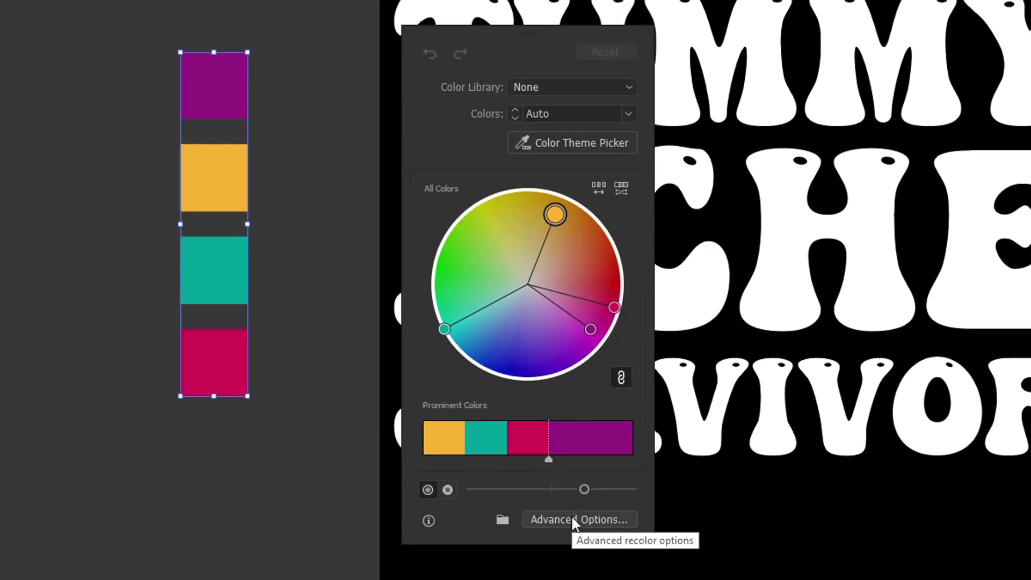
Step: Lower the four squares' saturation to 52% in Recolor Artwork's advanced Edit tab
click(572, 519)
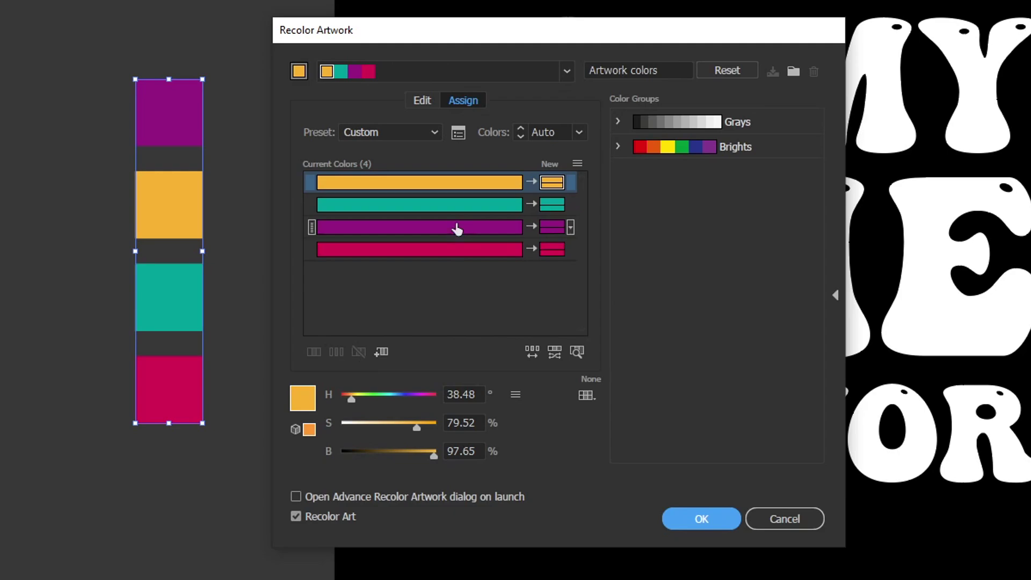
click(426, 100)
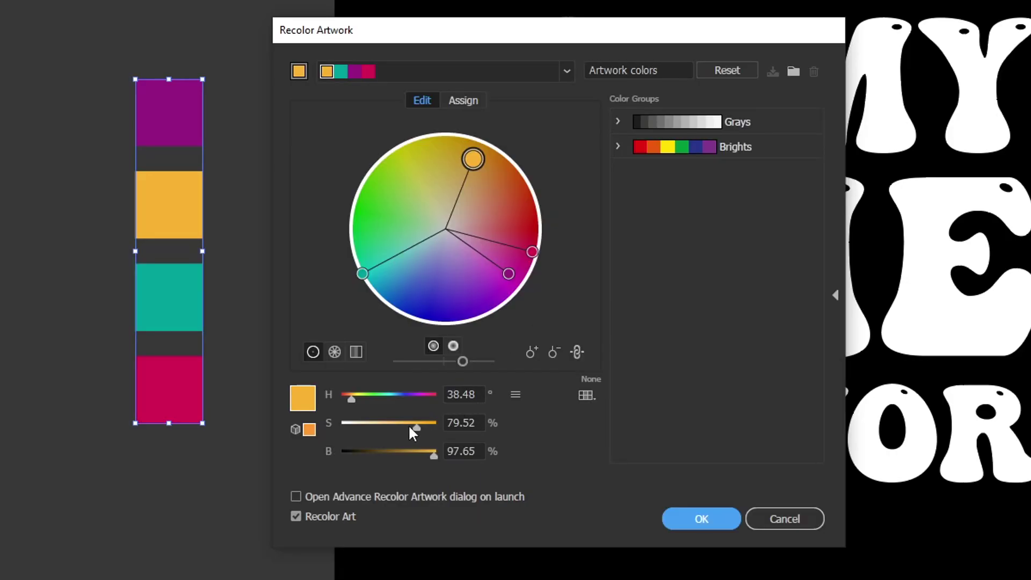
drag(416, 423, 389, 421)
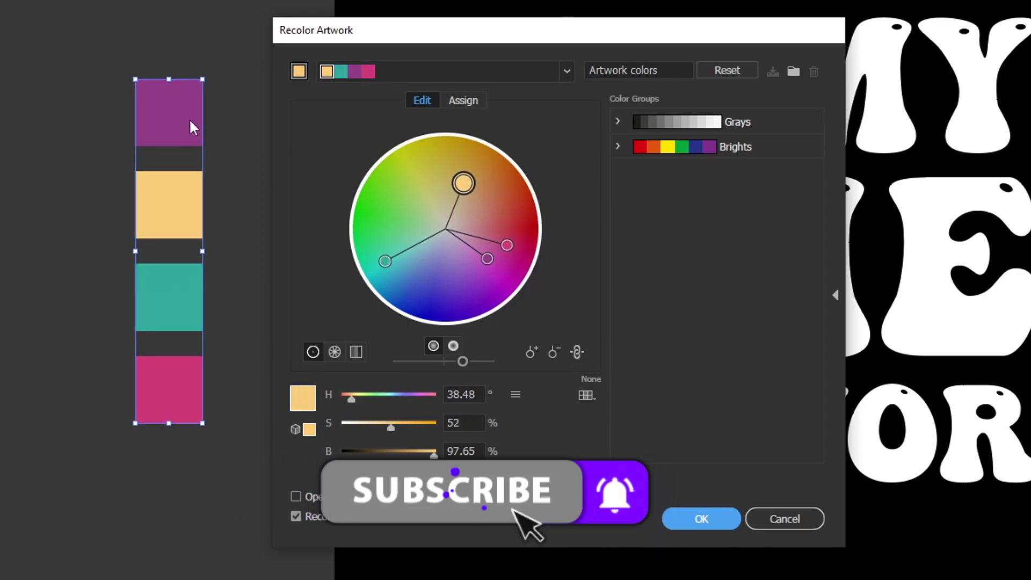